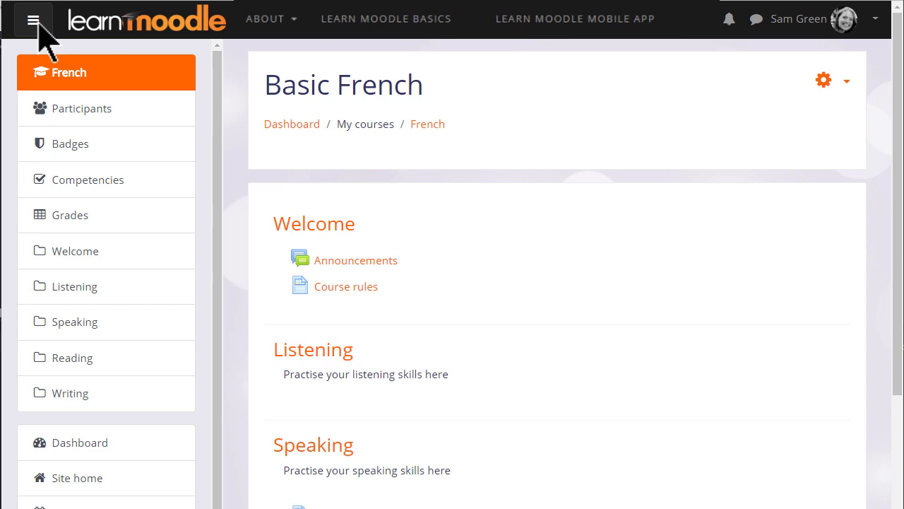
# Step: Collapse the course navigation drawer and turn editing on for the Basic French course
pyautogui.click(35, 27)
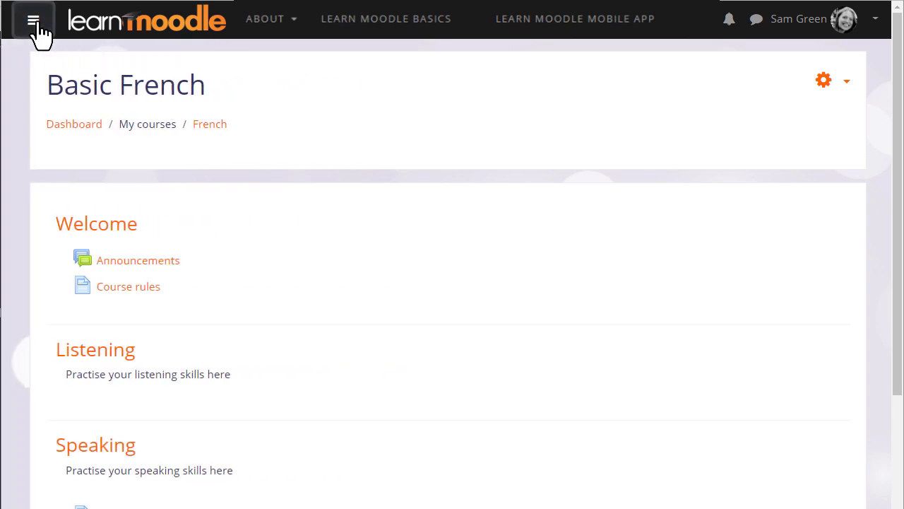
pyautogui.click(849, 85)
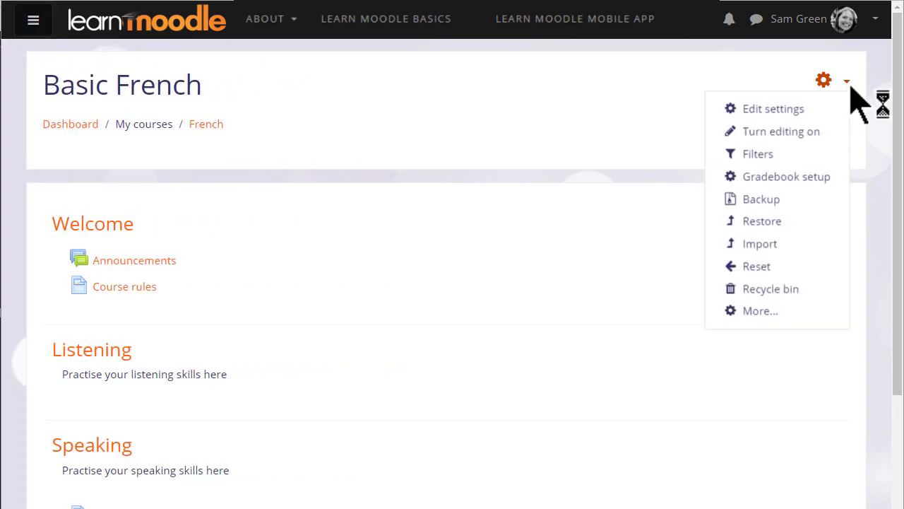
pyautogui.click(814, 132)
# Step: Move the speaking topic above the Listening topic and rename it Speaking
pyautogui.scroll(-3, 888, 233)
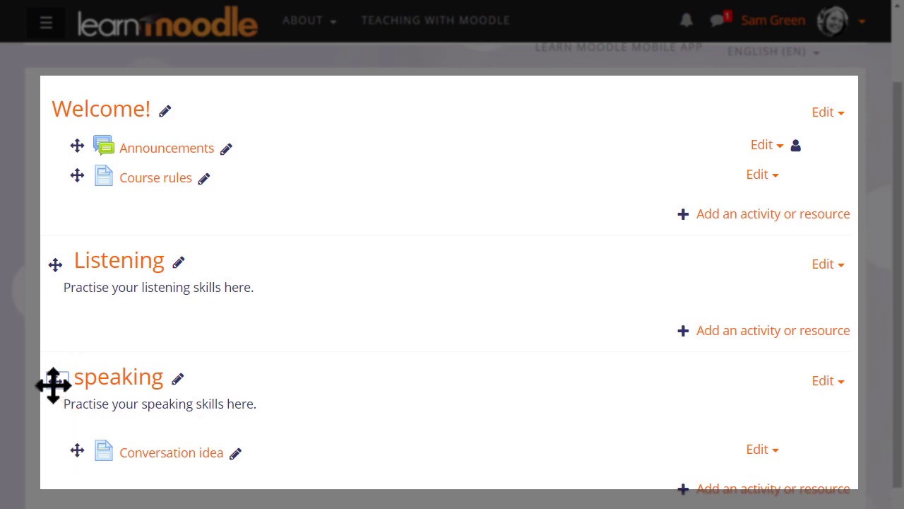
pyautogui.moveTo(56, 385); pyautogui.dragTo(22, 267)
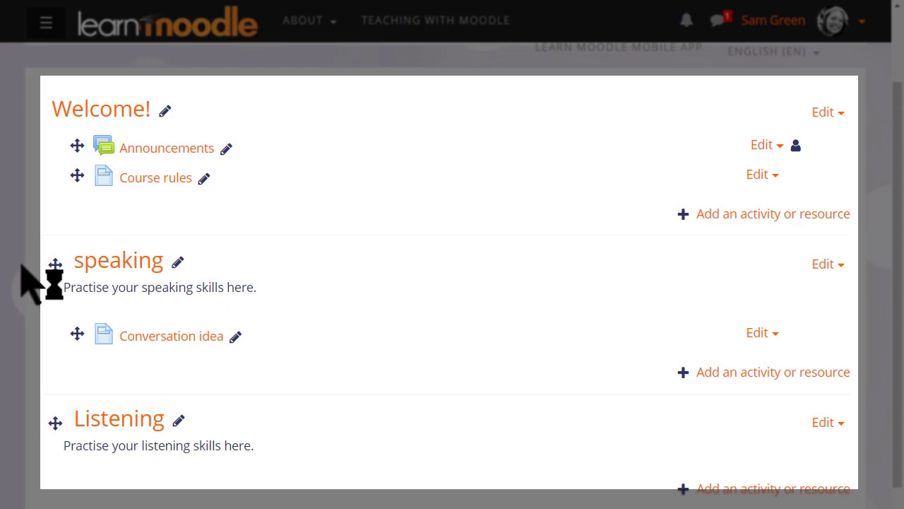
pyautogui.click(176, 263)
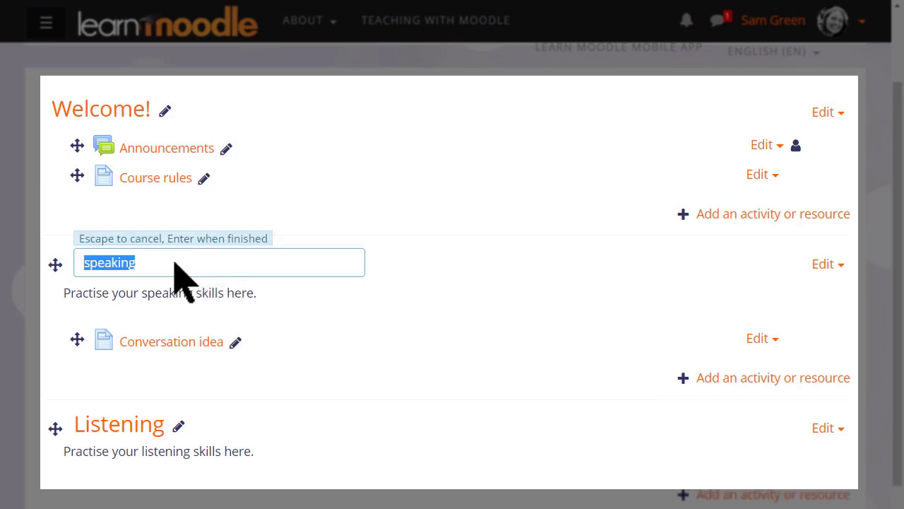
pyautogui.press('BackSpace')
pyautogui.write('Speaking')
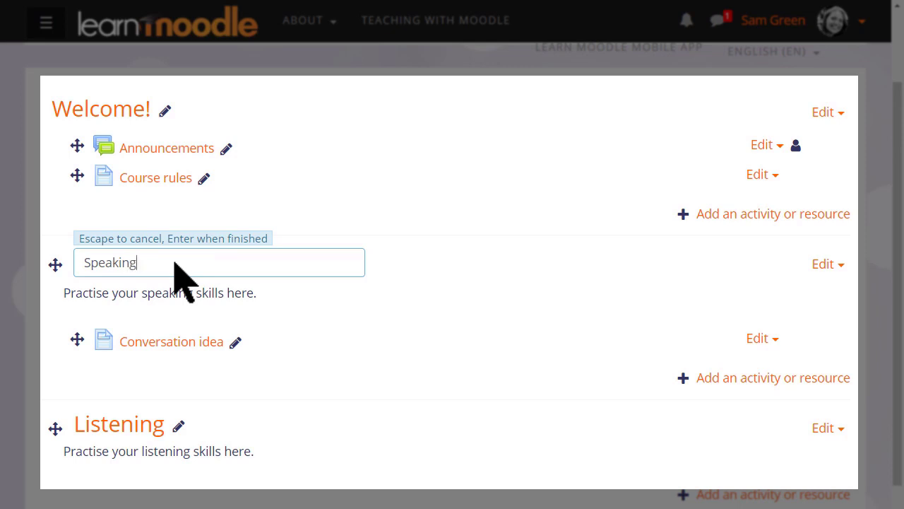
pyautogui.press('Return')
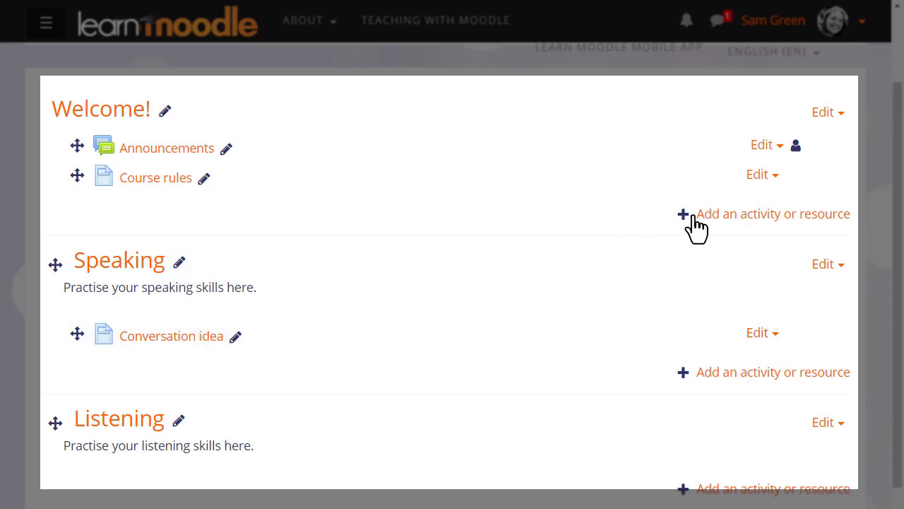
# Step: View the editing options of the Course rules page and open the course recycle bin
pyautogui.click(762, 174)
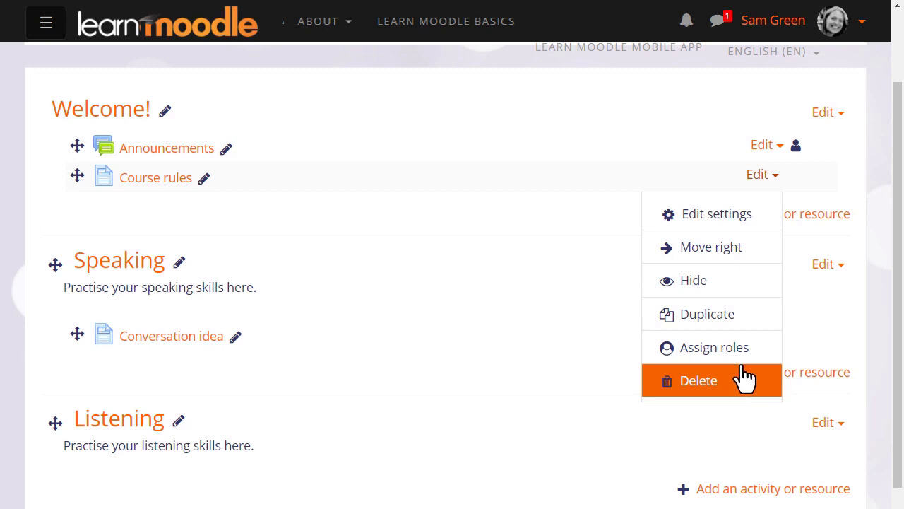
pyautogui.scroll(2, 844, 141)
pyautogui.click(837, 80)
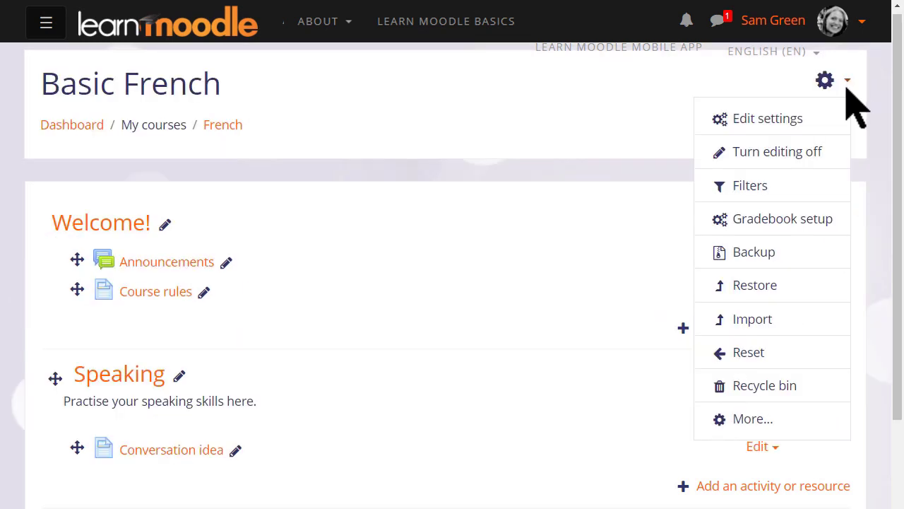
pyautogui.click(819, 385)
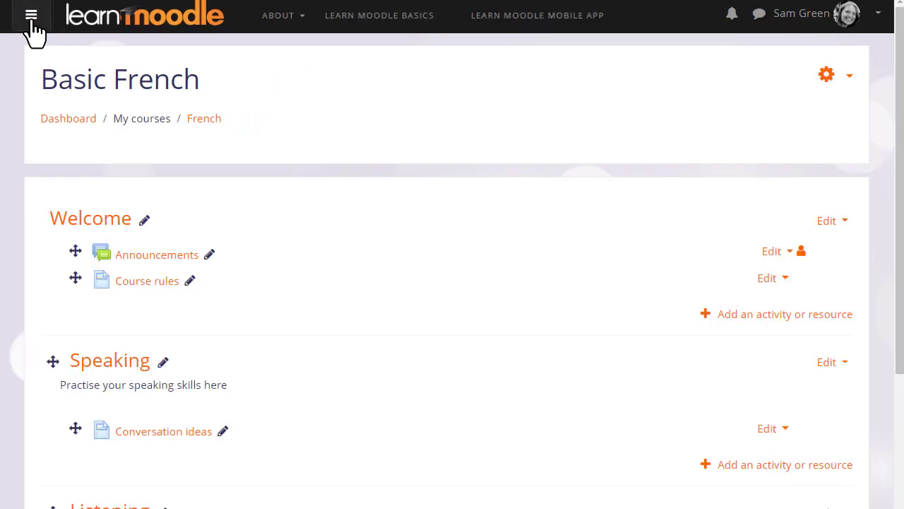
# Step: Expand the navigation drawer and add a Comments block to the course
pyautogui.click(52, 22)
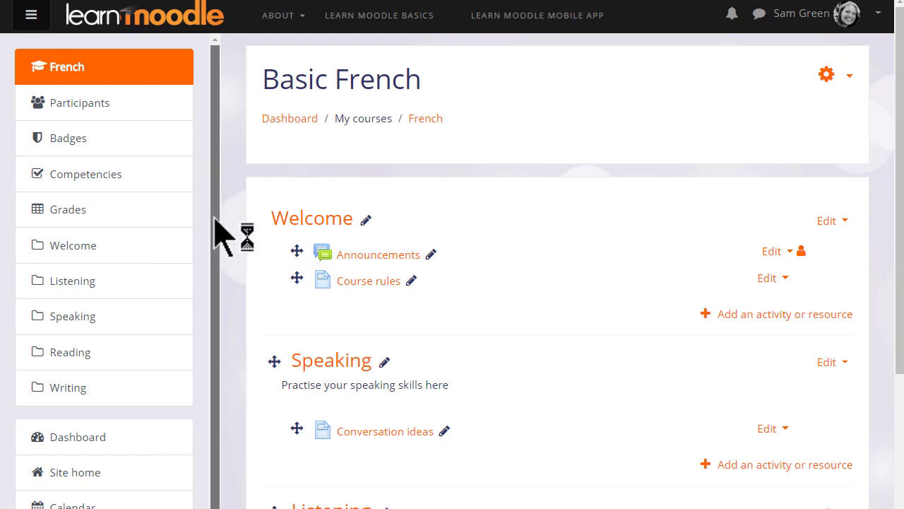
pyautogui.moveTo(219, 230); pyautogui.dragTo(216, 325)
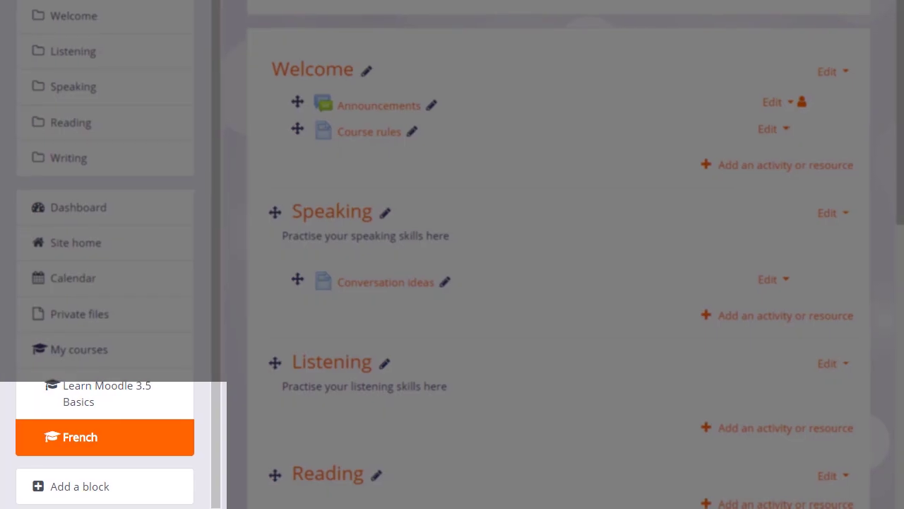
pyautogui.click(176, 495)
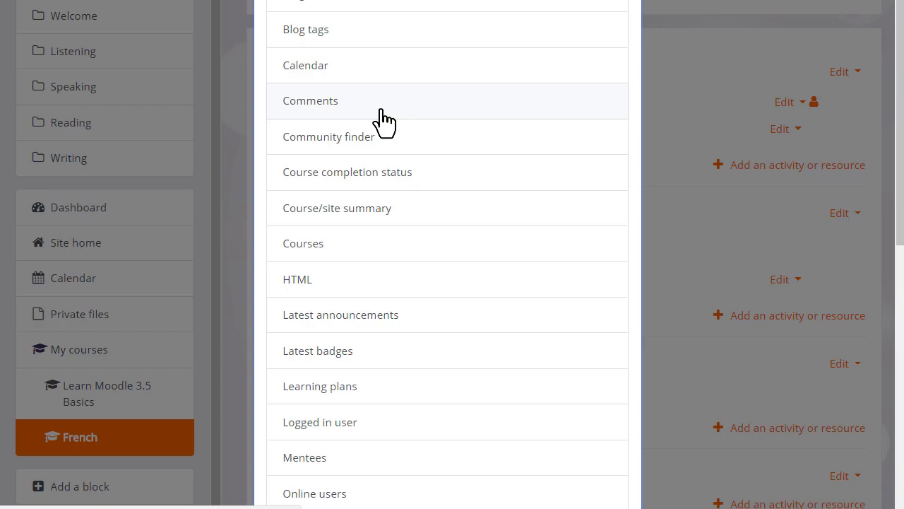
pyautogui.click(381, 113)
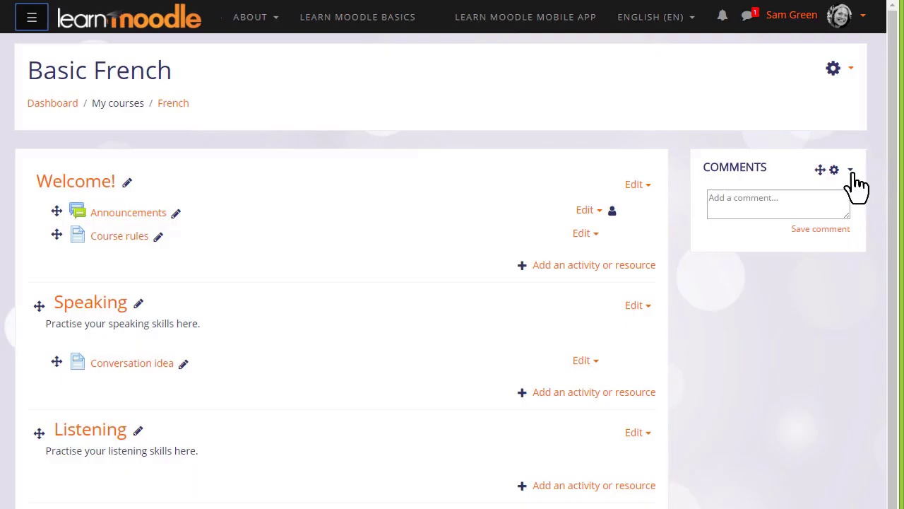
# Step: Delete the Comments block from the course and confirm the deletion
pyautogui.click(851, 173)
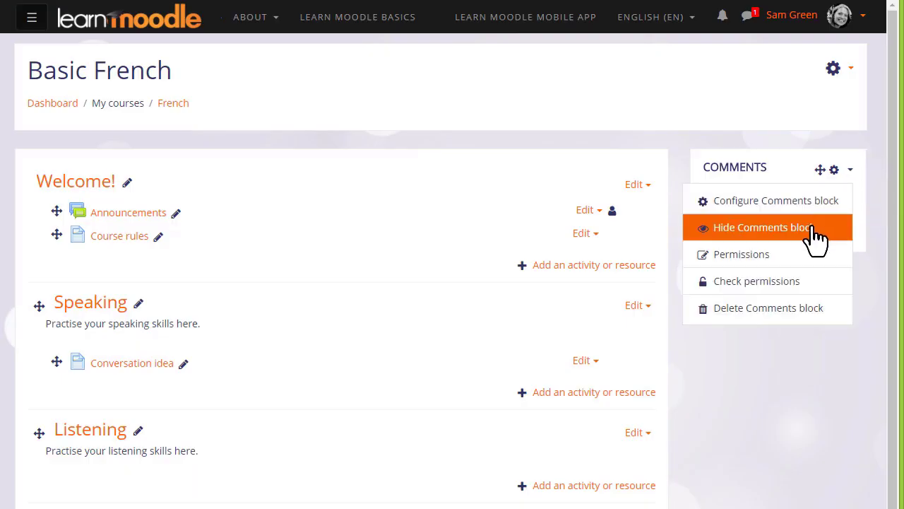
pyautogui.click(802, 309)
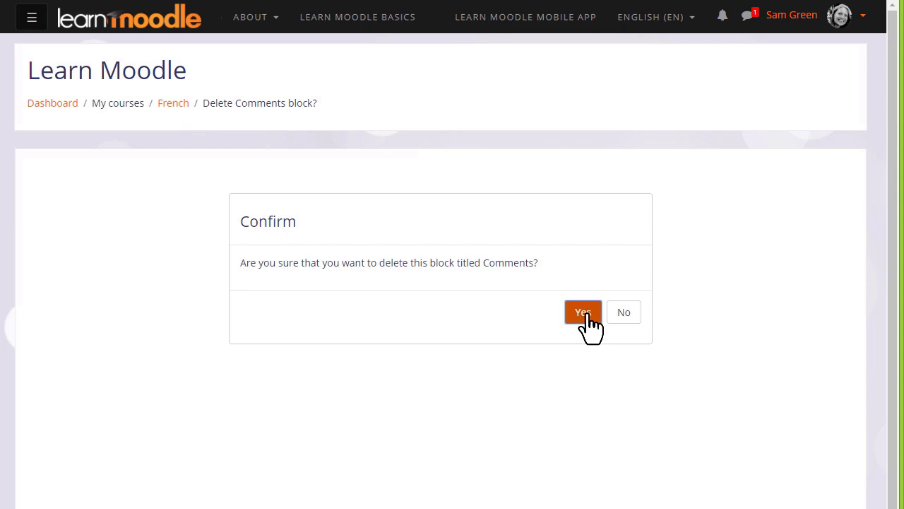
pyautogui.click(584, 312)
# Step: Hide the Announcements forum in the Welcome section from students and check its updated editing options
pyautogui.scroll(-3, 890, 226)
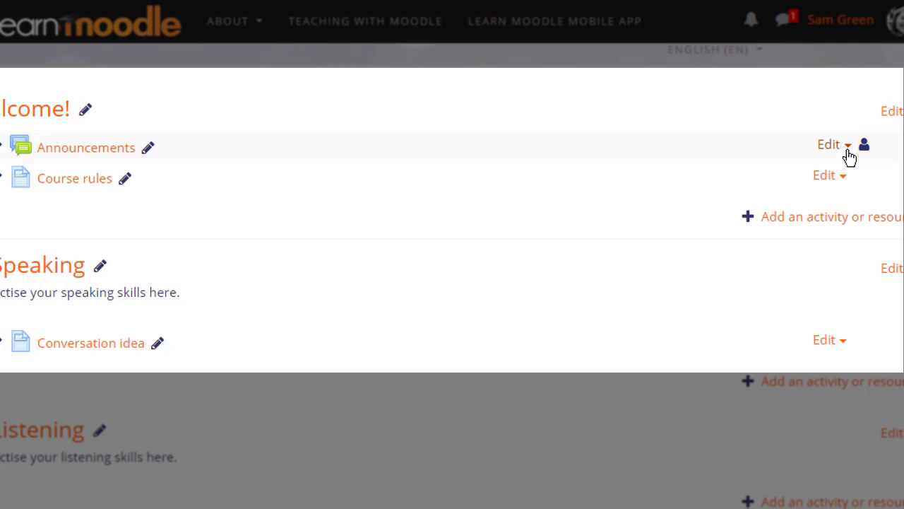
pyautogui.click(848, 145)
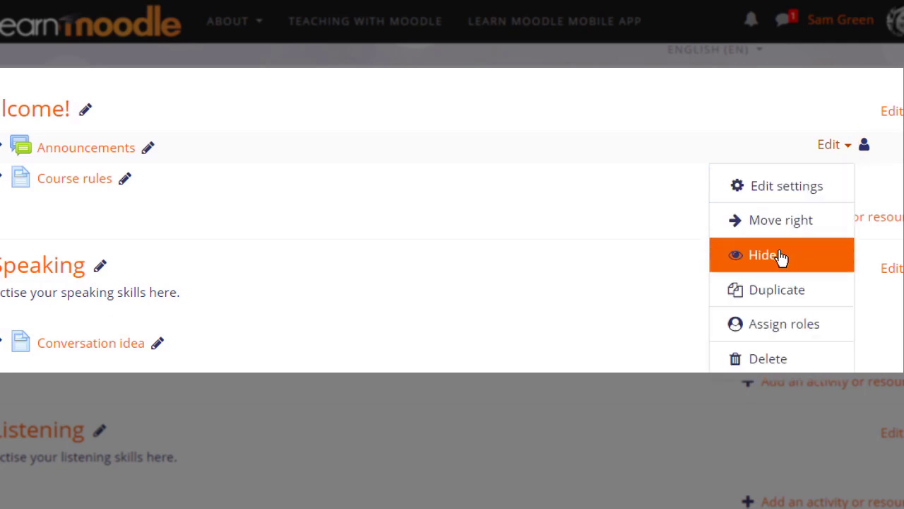
pyautogui.click(780, 257)
pyautogui.click(847, 148)
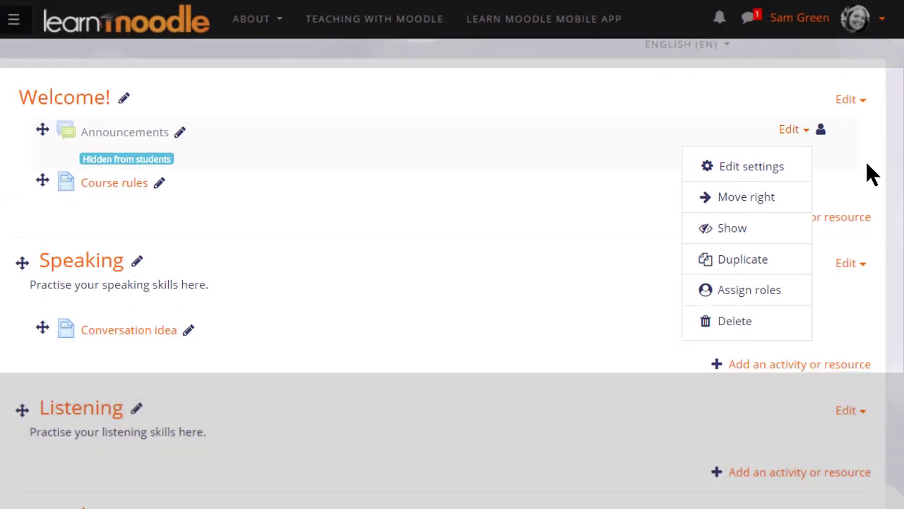
pyautogui.click(871, 70)
# Step: Switch to the Learner role to preview the course as a student, and return to the normal role
pyautogui.click(861, 20)
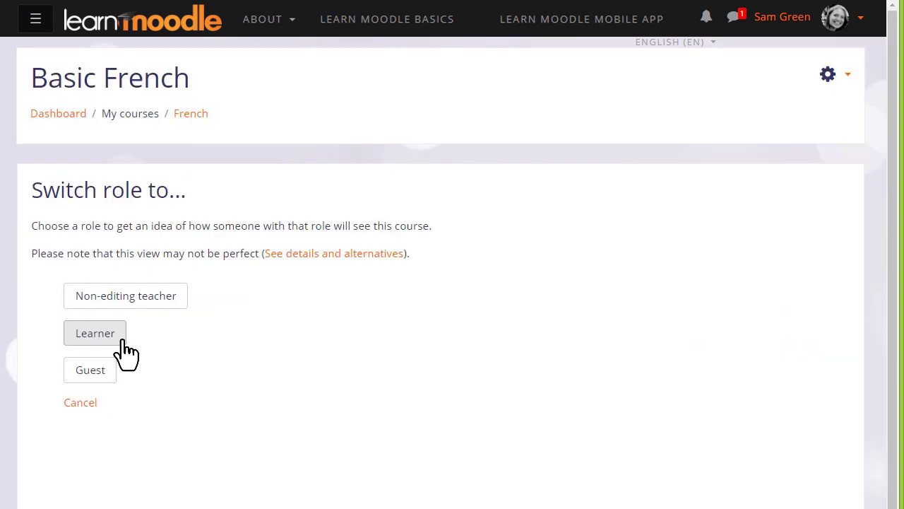
pyautogui.click(122, 342)
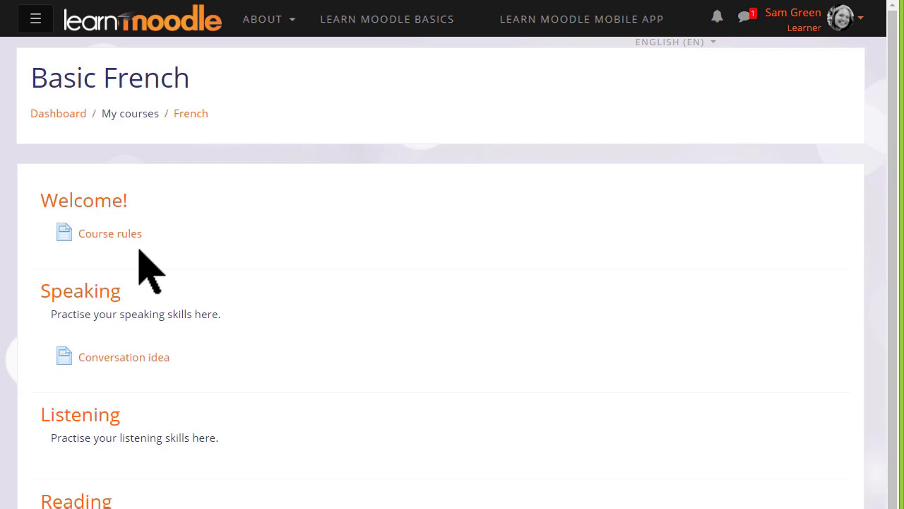
pyautogui.click(861, 31)
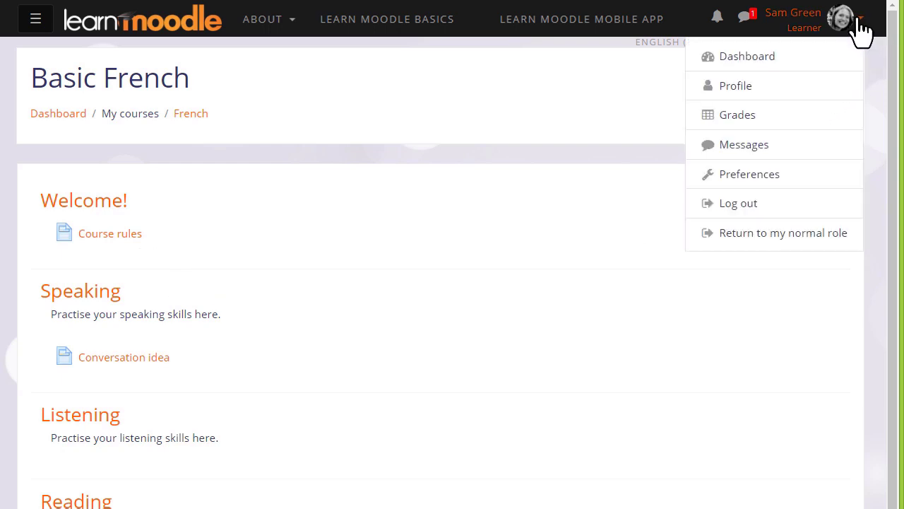
pyautogui.click(793, 234)
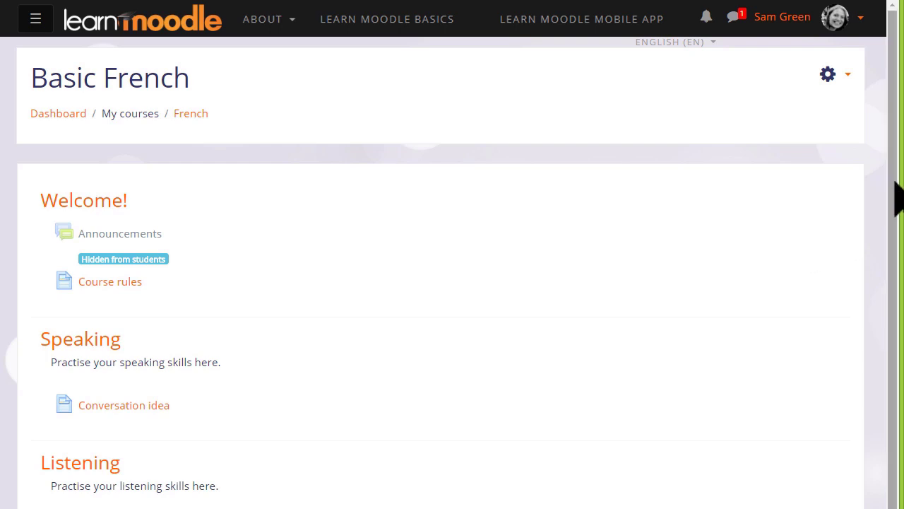
# Step: Turn course editing back on and show the hidden Announcements forum to students again
pyautogui.click(848, 77)
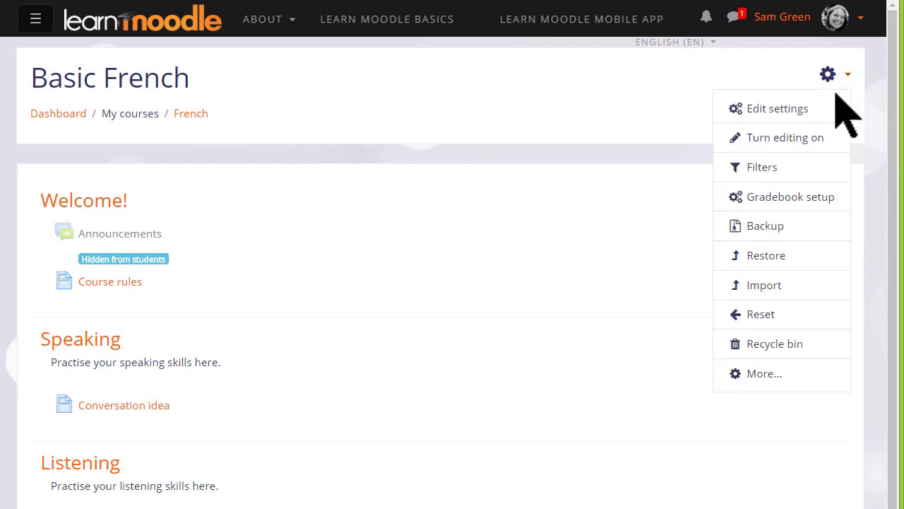
pyautogui.click(805, 139)
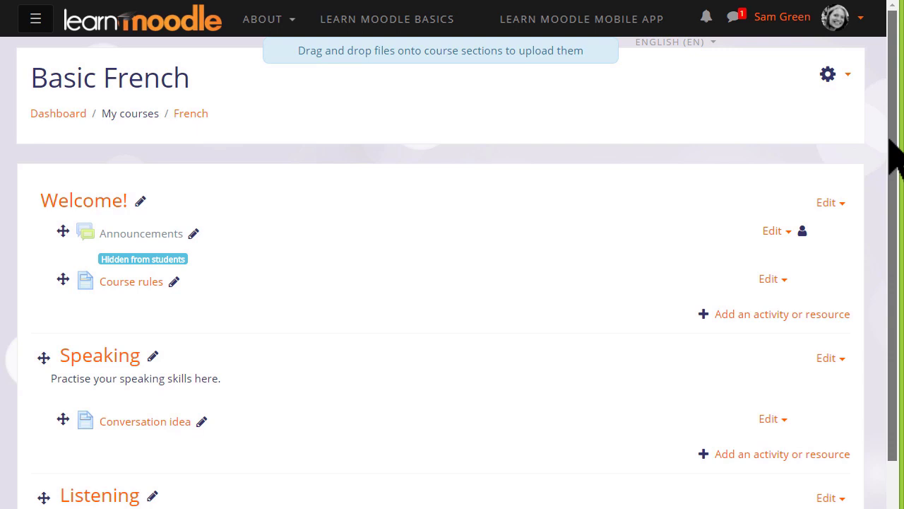
pyautogui.moveTo(890, 150); pyautogui.dragTo(884, 202)
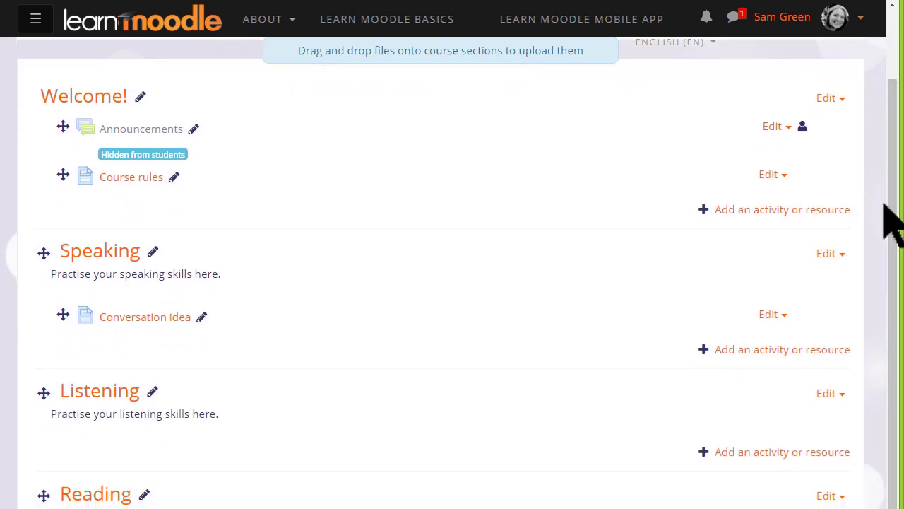
pyautogui.click(785, 127)
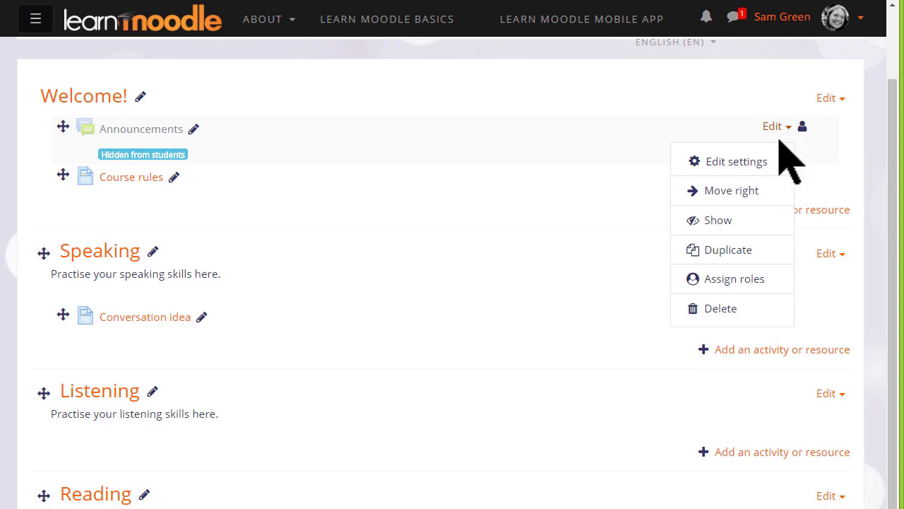
pyautogui.click(742, 221)
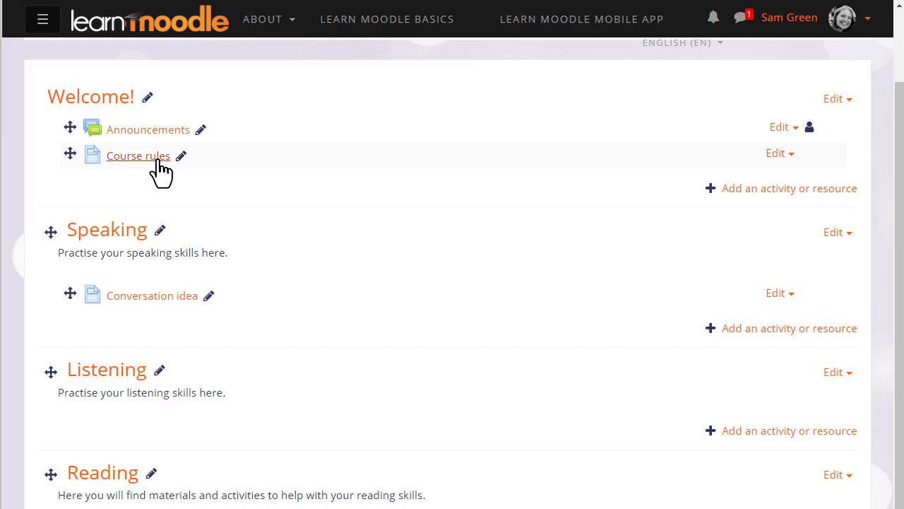
# Step: Open the Course rules page and view its administration options
pyautogui.click(156, 162)
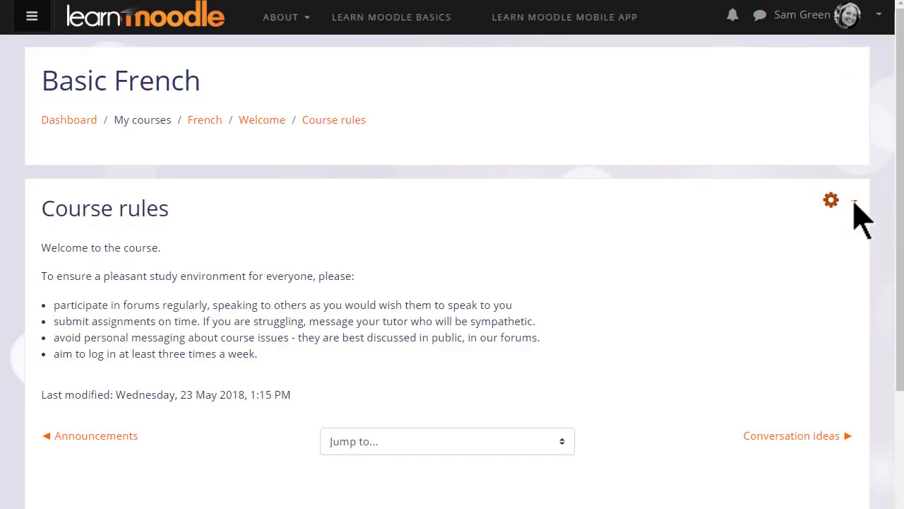
pyautogui.click(854, 203)
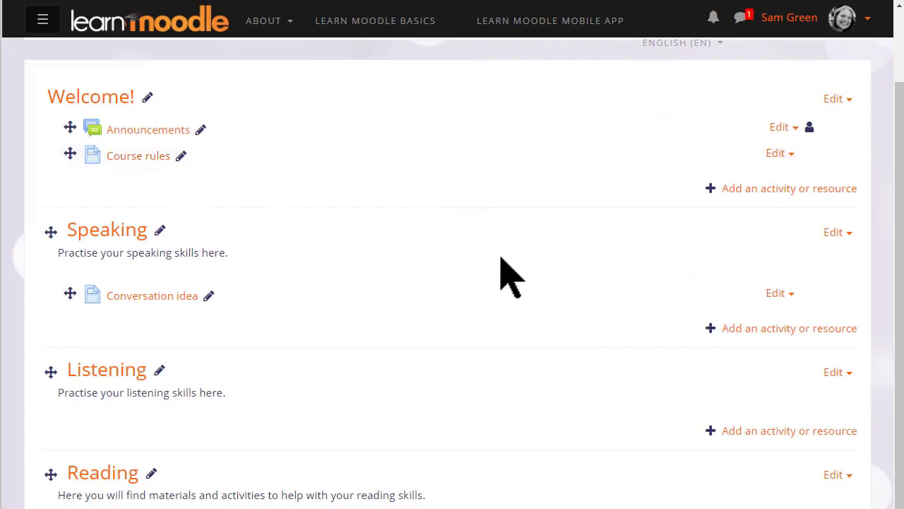
# Step: Highlight the Speaking topic as the current topic
pyautogui.click(840, 233)
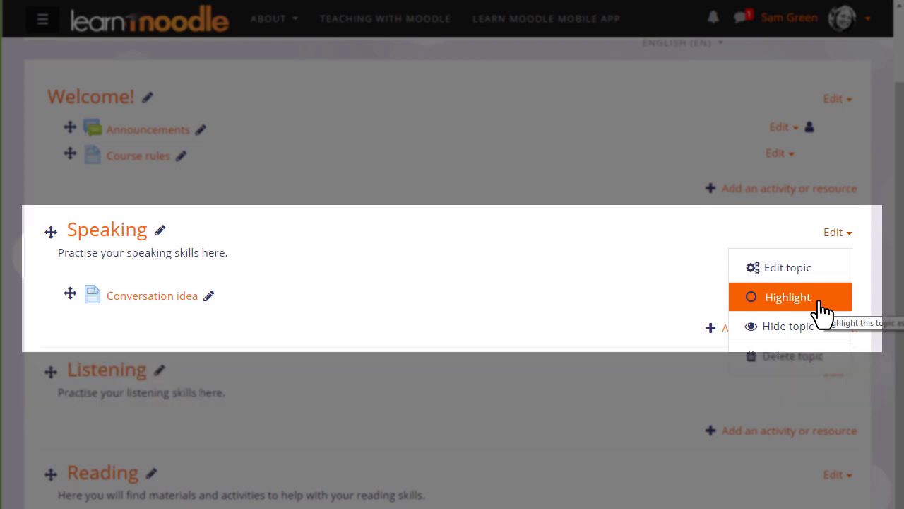
pyautogui.click(821, 312)
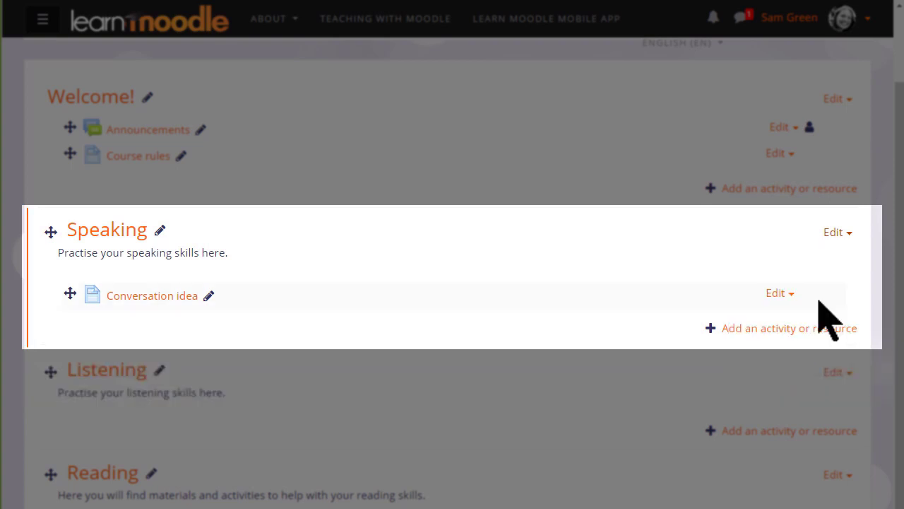